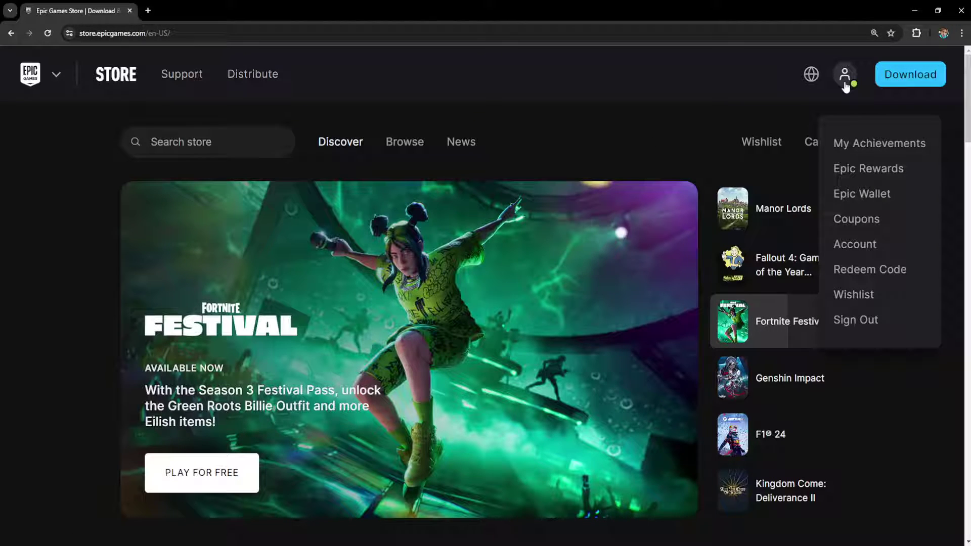
pyautogui.scroll(-1, 761, 107)
pyautogui.scroll(1, 669, 90)
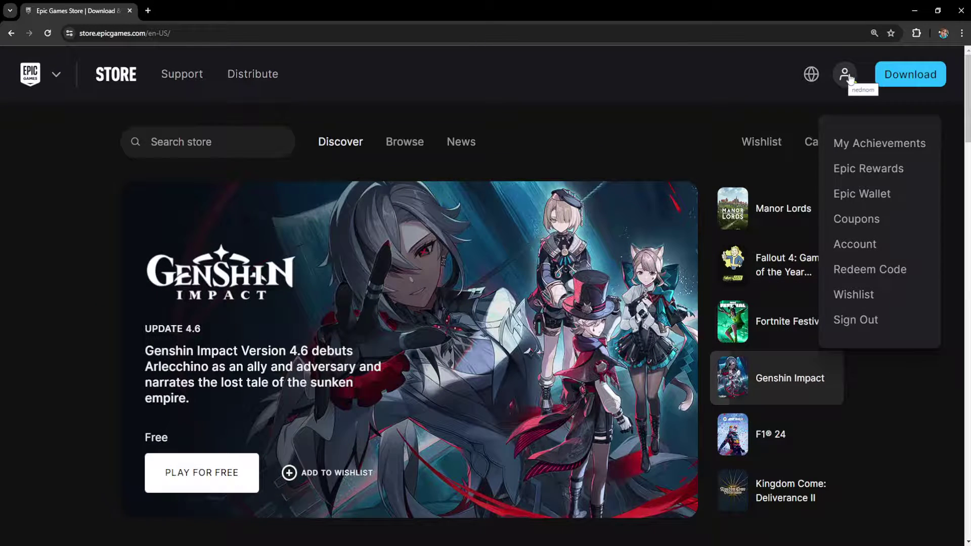
# Step: Go to the Epic account's Account Settings page from the profile dropdown
pyautogui.click(860, 247)
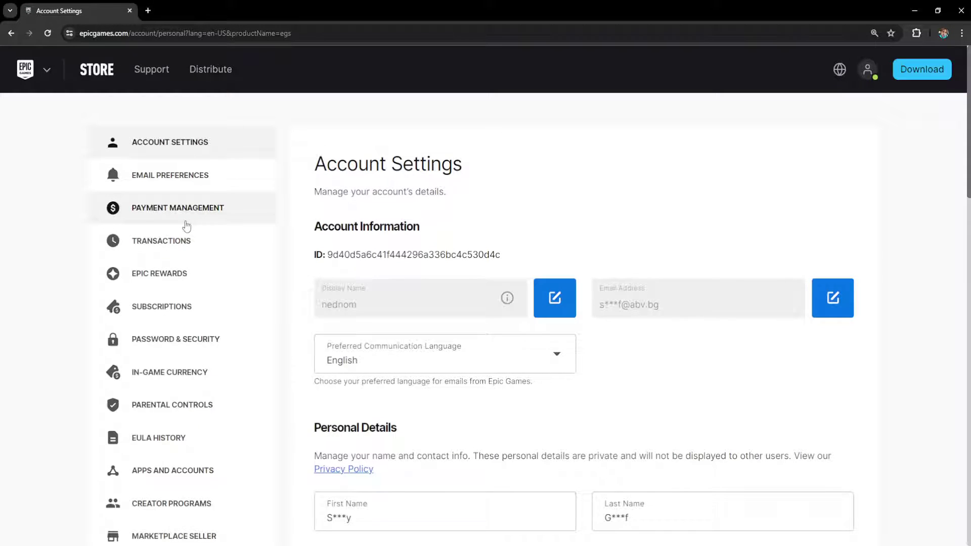
pyautogui.scroll(-1, 186, 226)
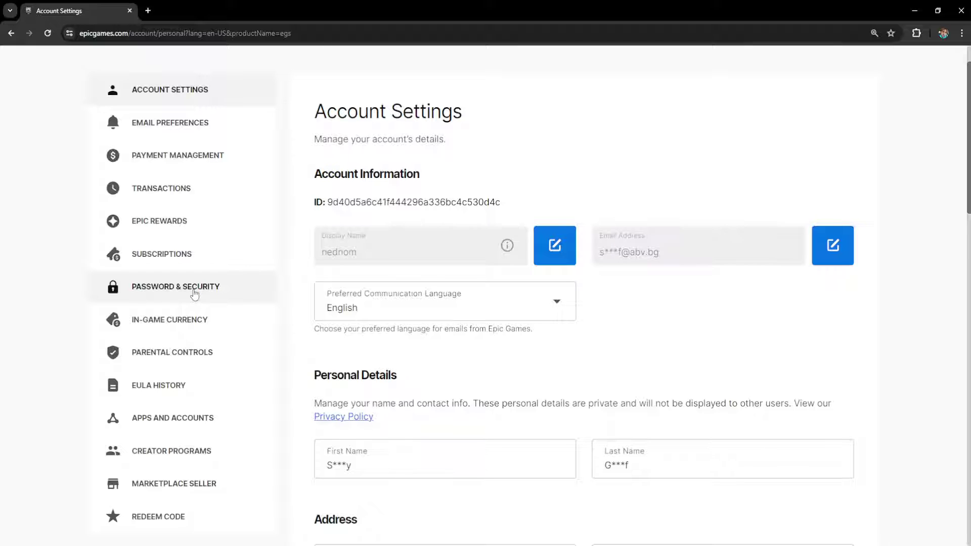
# Step: Show the Password & Security page with authenticator app, email and SMS two-factor options
pyautogui.click(196, 295)
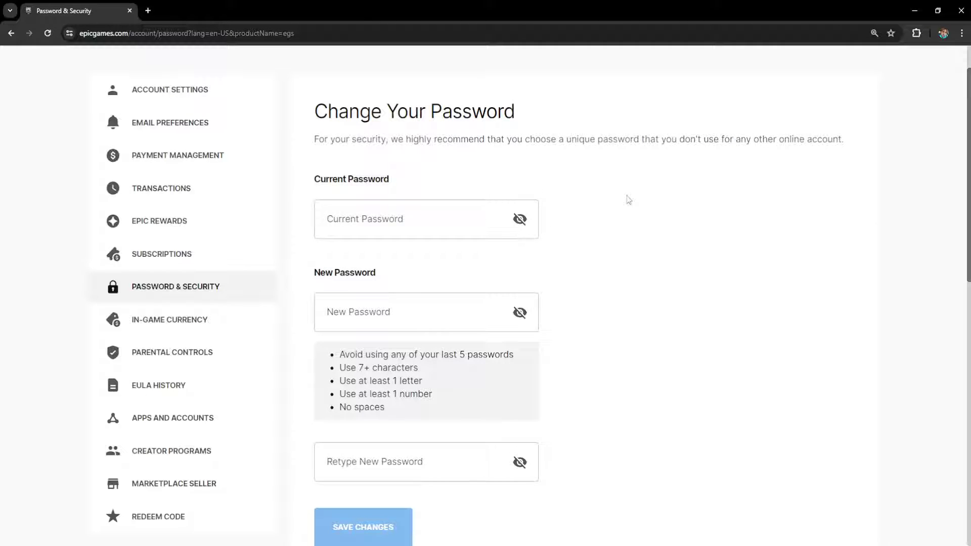
pyautogui.scroll(-1, 627, 199)
pyautogui.scroll(-2, 628, 199)
pyautogui.scroll(-2, 628, 200)
pyautogui.scroll(-1, 628, 199)
pyautogui.scroll(-1, 627, 200)
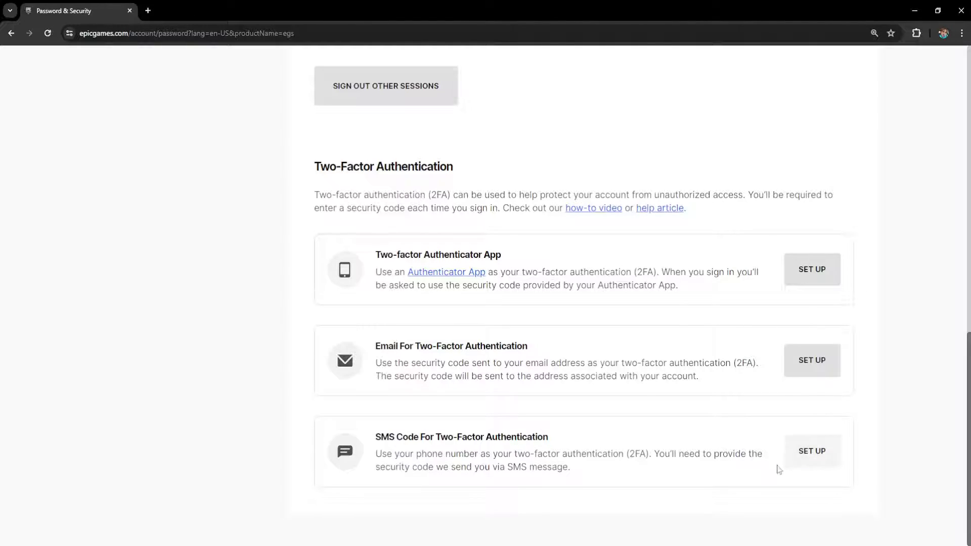
pyautogui.click(808, 453)
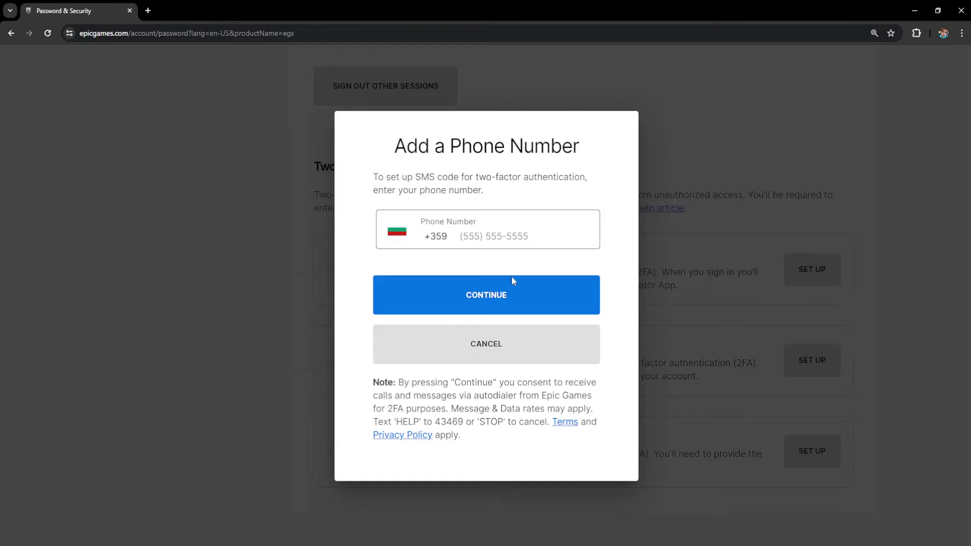
pyautogui.click(523, 344)
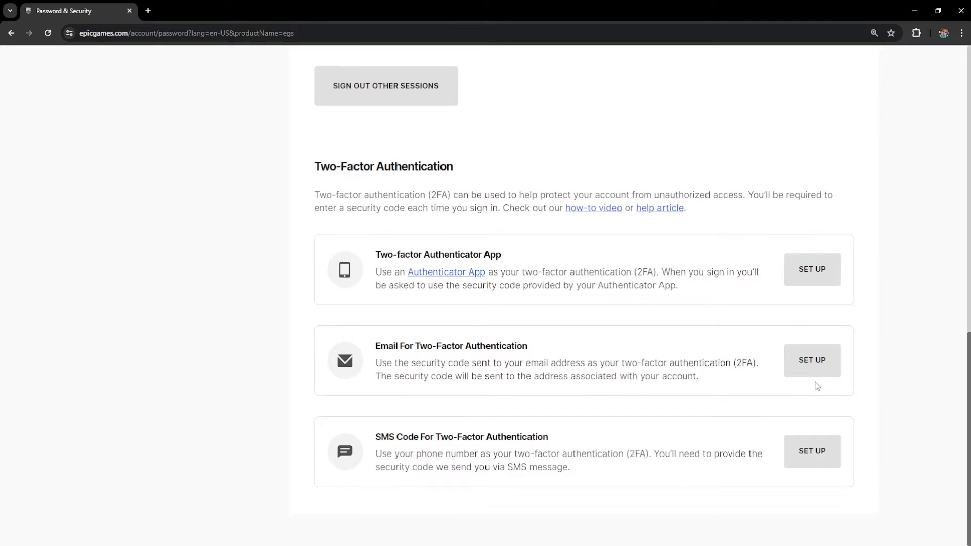